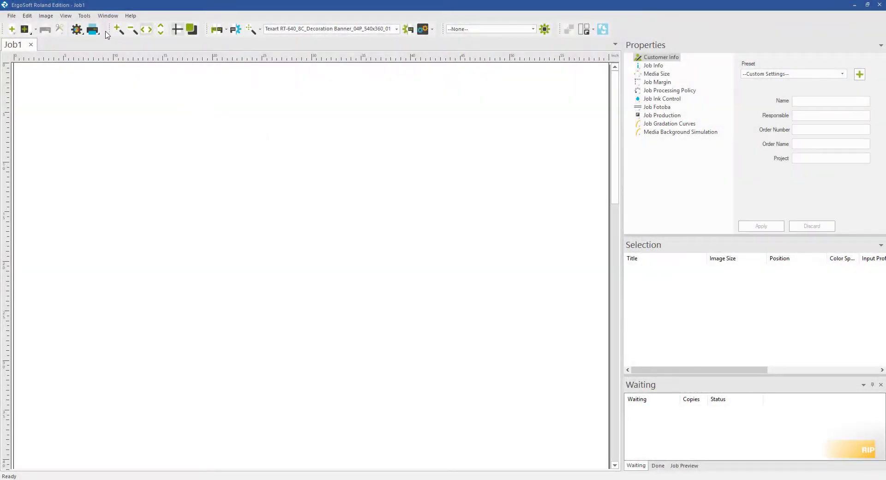
Step: Review the advanced EPS and PDF named-color options in the application defaults, then accept them
click(84, 15)
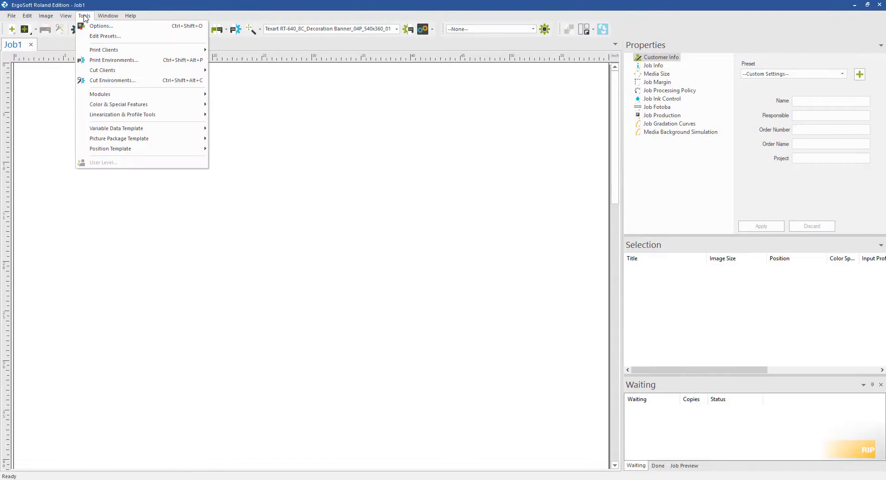
click(97, 26)
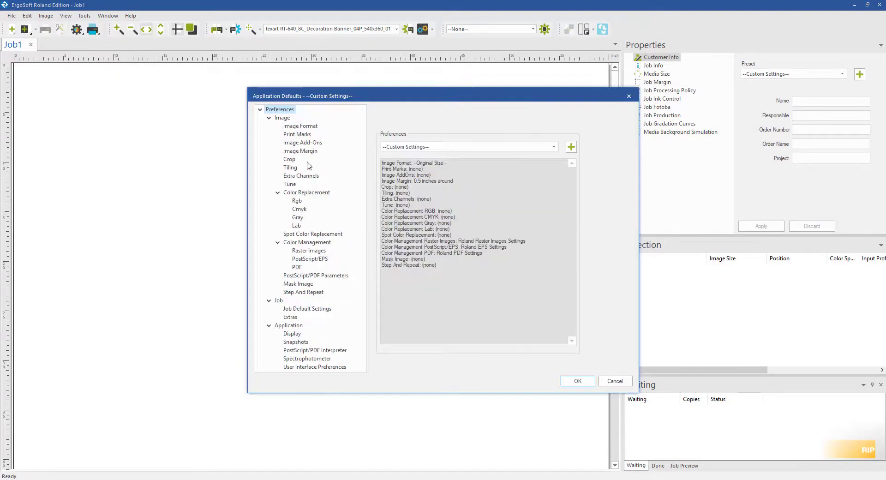
click(304, 260)
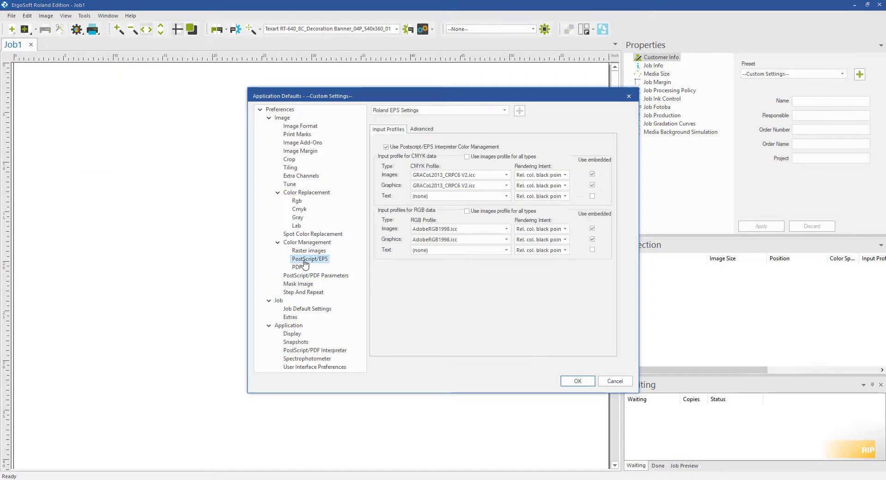
click(422, 130)
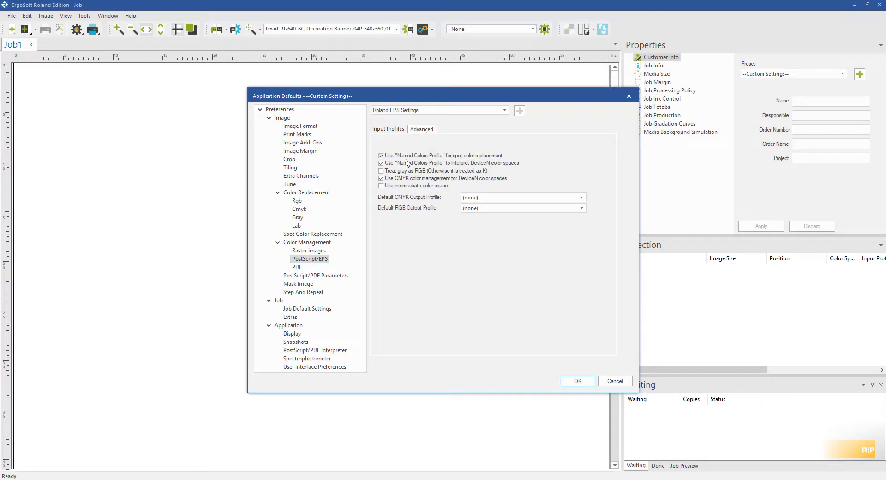
click(295, 268)
click(427, 129)
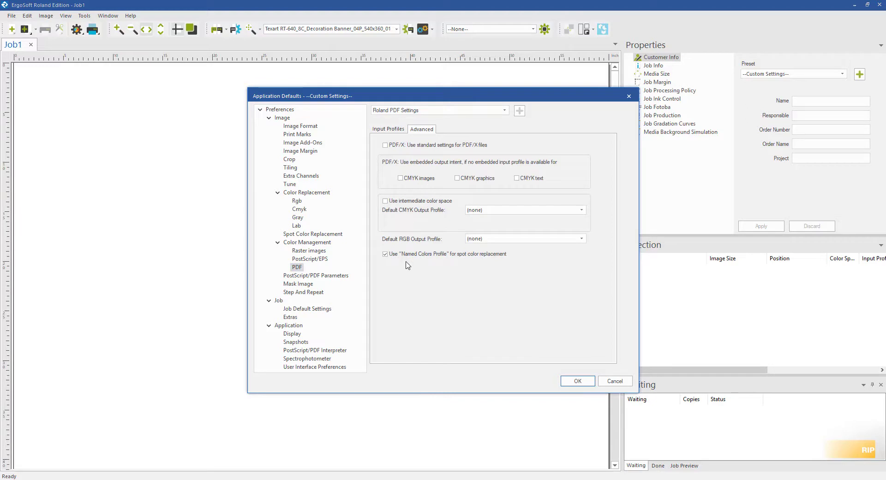
click(578, 382)
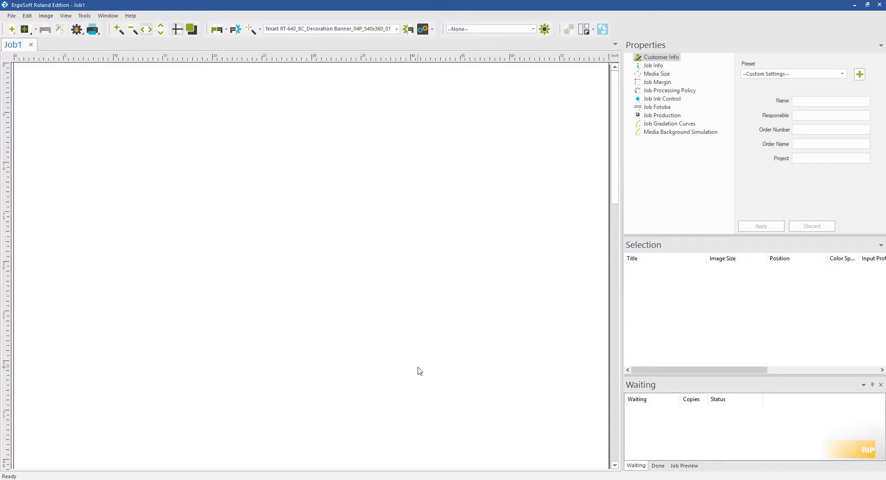
Step: On the Roland website, go to the Roland Care support page and browse Print & Print/Cut machines
click(249, 479)
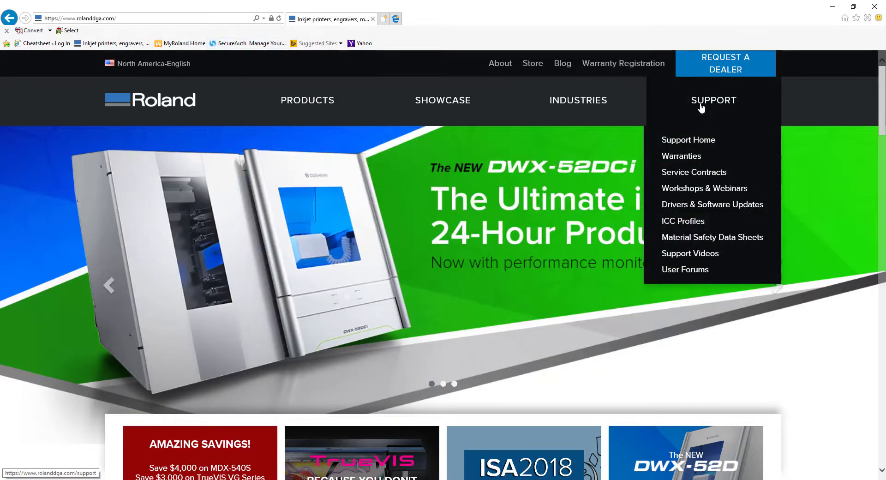
click(702, 108)
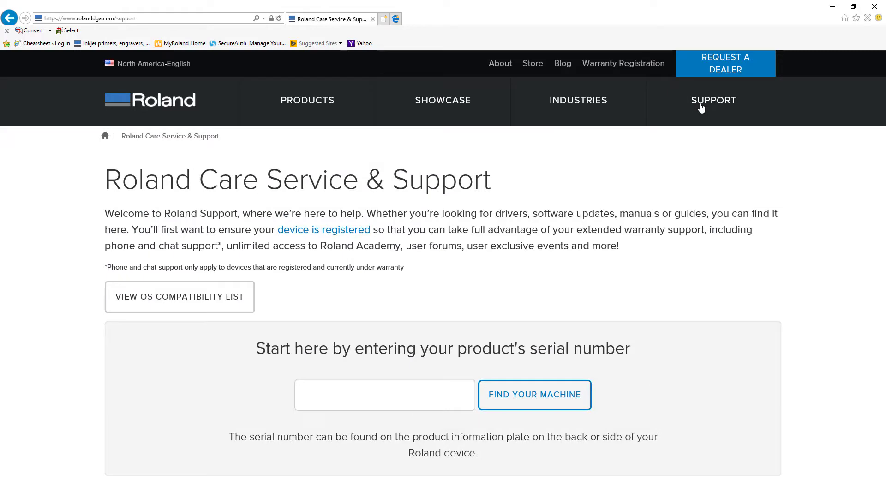
click(347, 400)
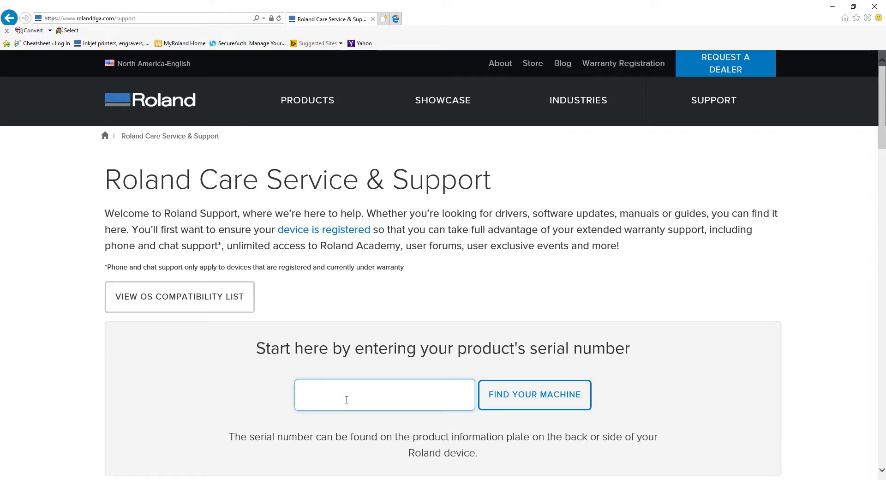
scroll(347, 399, down, 7)
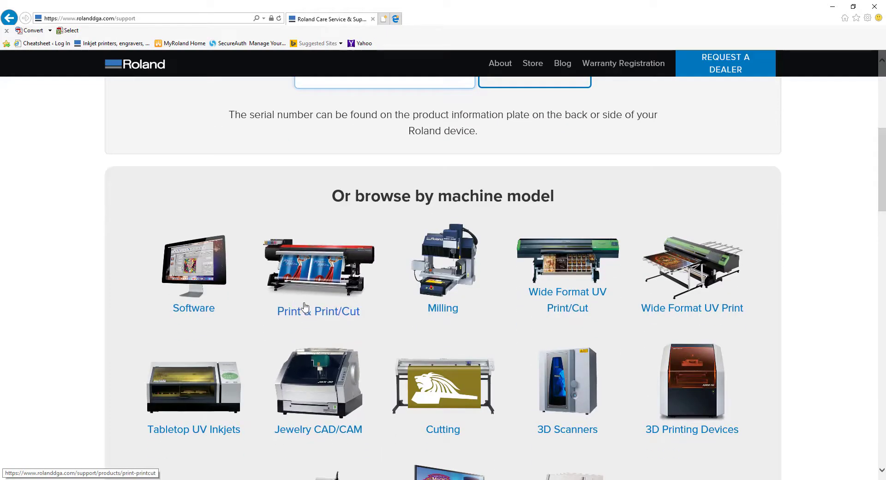
click(305, 306)
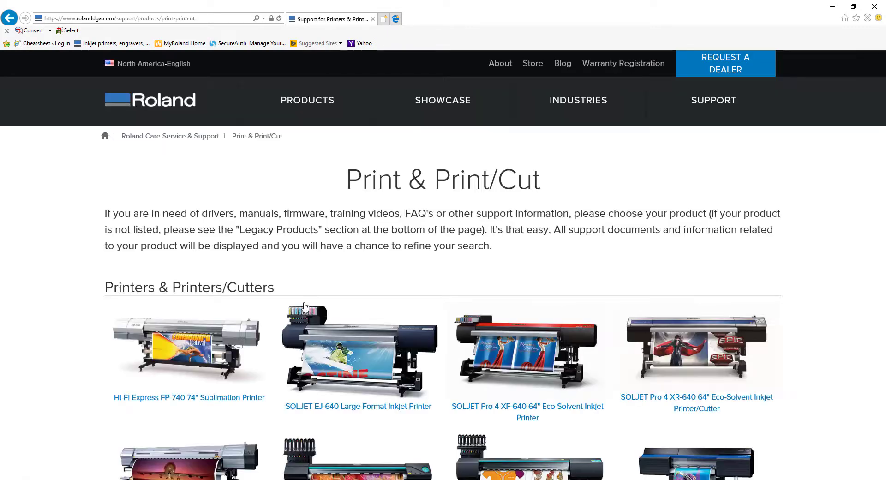
Step: Open the Texart RT-640 support page and pick the Sample Files category
scroll(305, 306, down, 6)
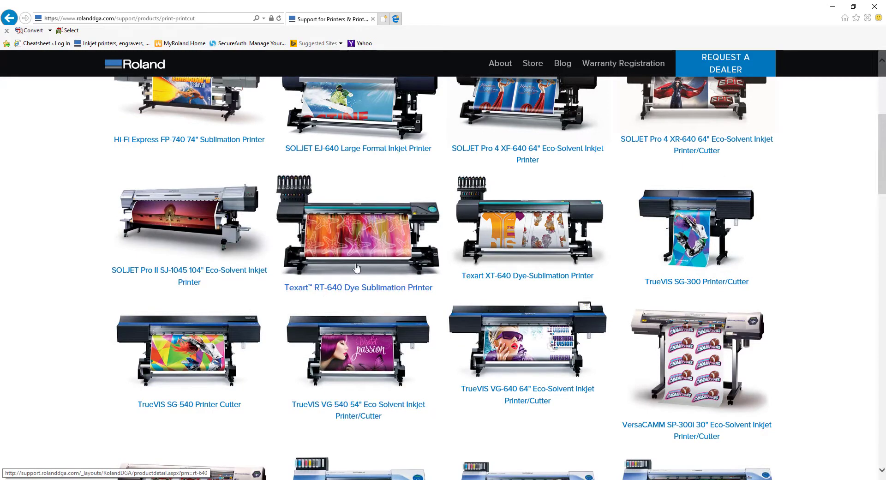
click(357, 267)
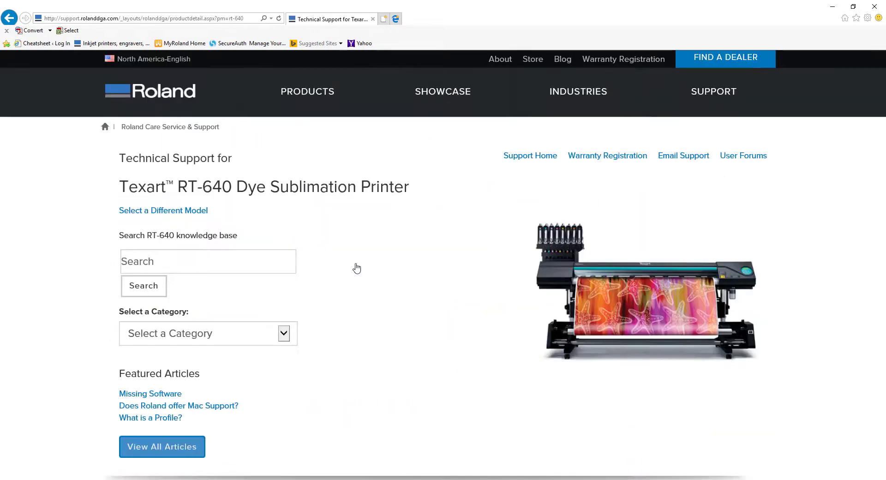
click(289, 333)
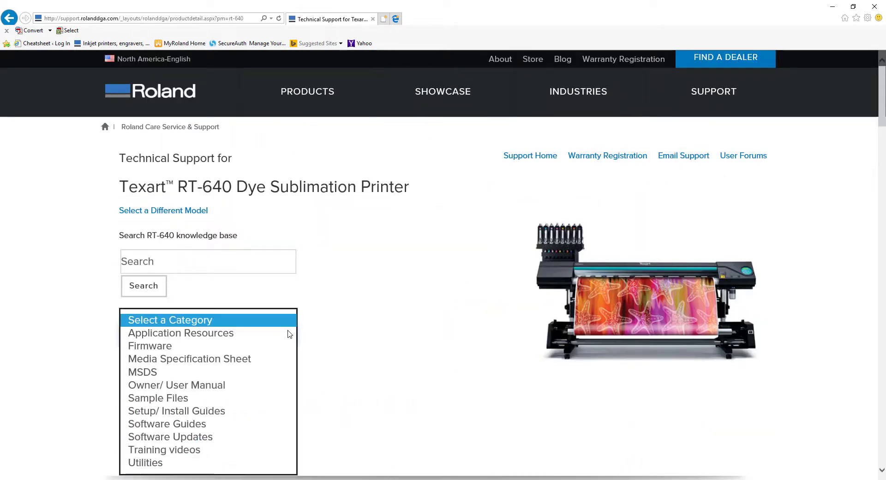
click(186, 399)
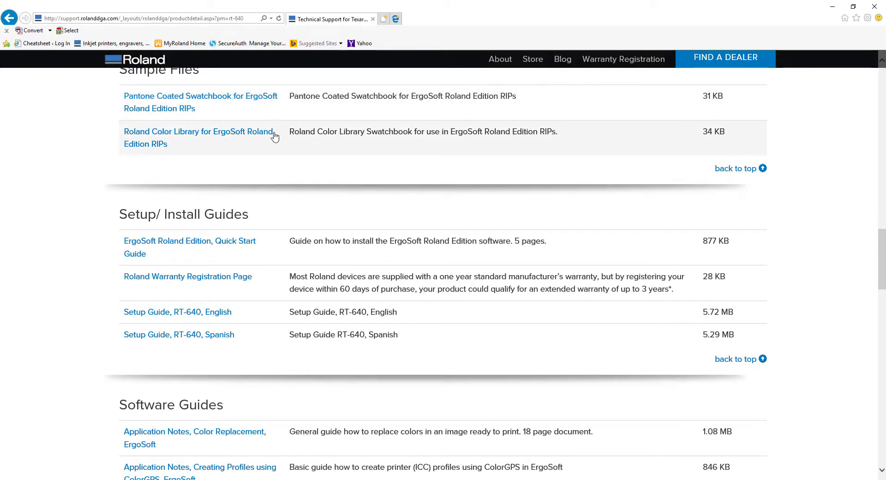
Step: Download the Pantone Coated swatchbook file and save it to the Desktop
click(263, 97)
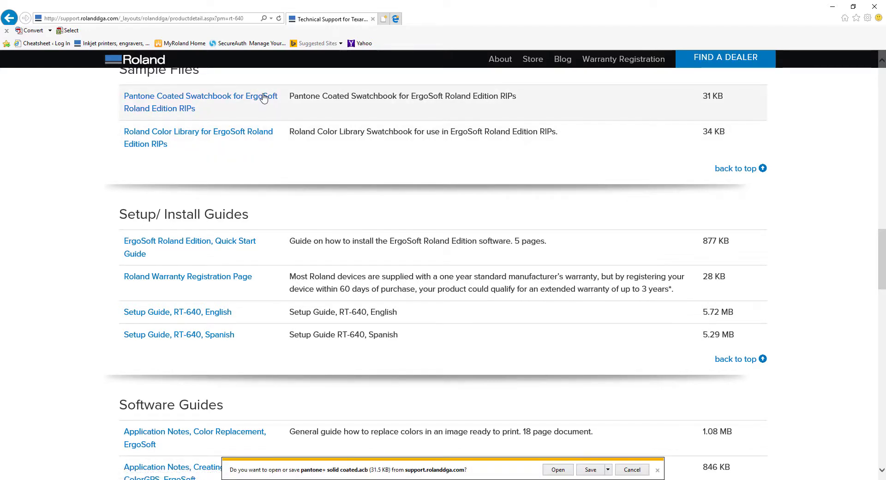
click(608, 470)
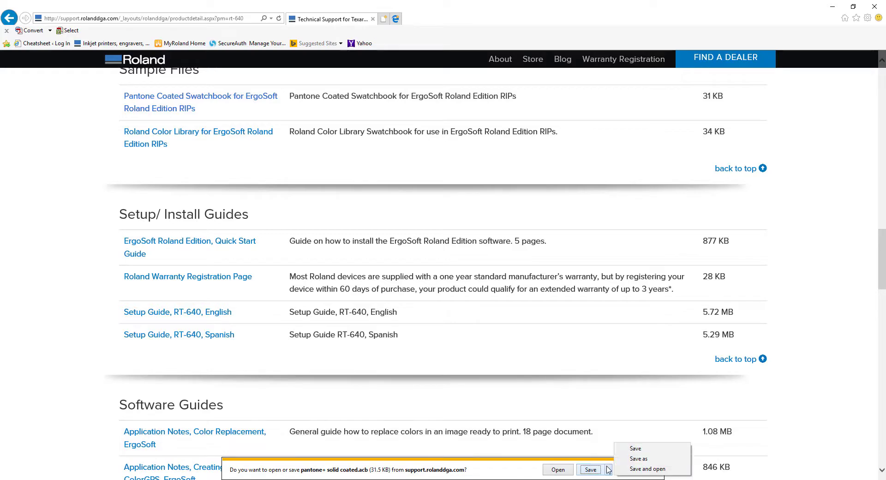
click(638, 458)
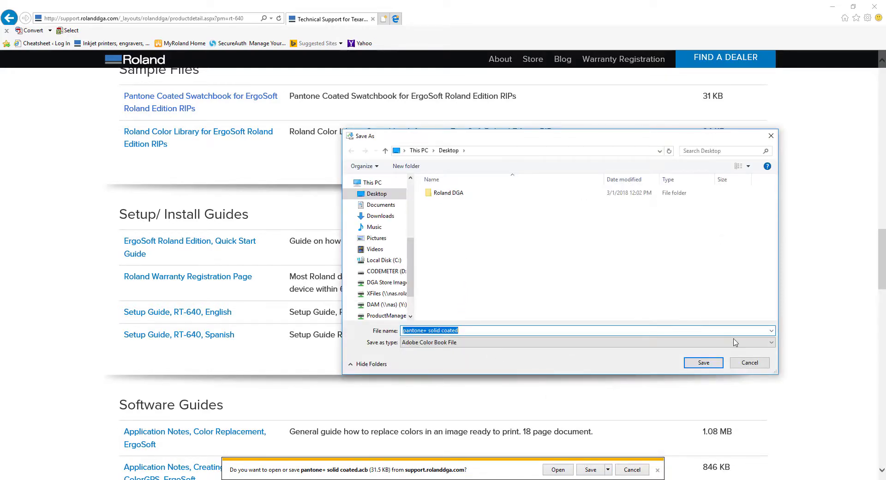
click(704, 363)
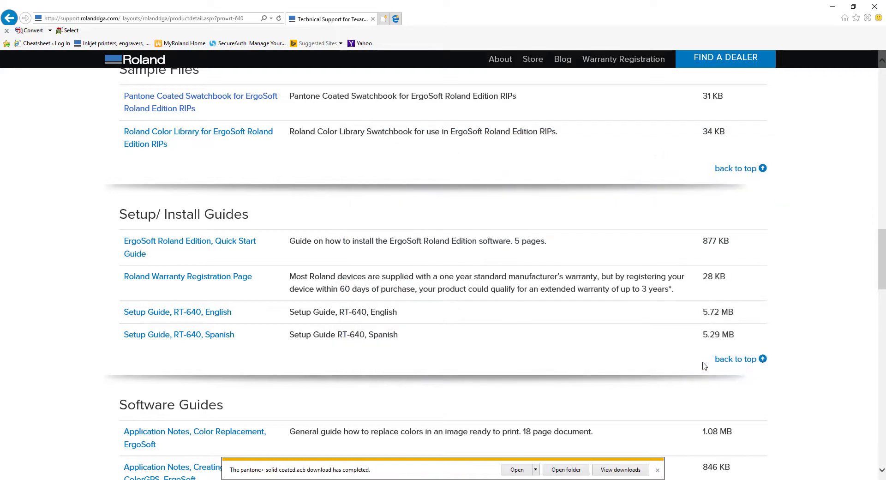
click(658, 470)
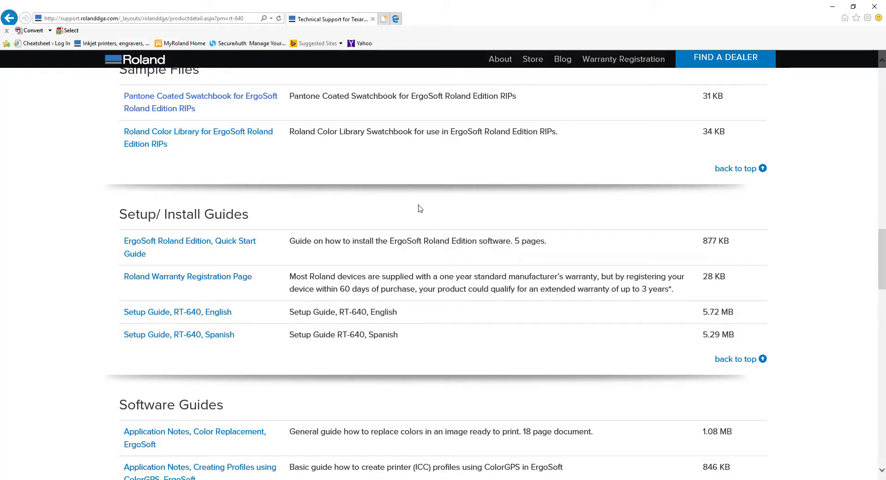
Step: Download the Roland Color Library swatchbook file and save it the same way
click(251, 135)
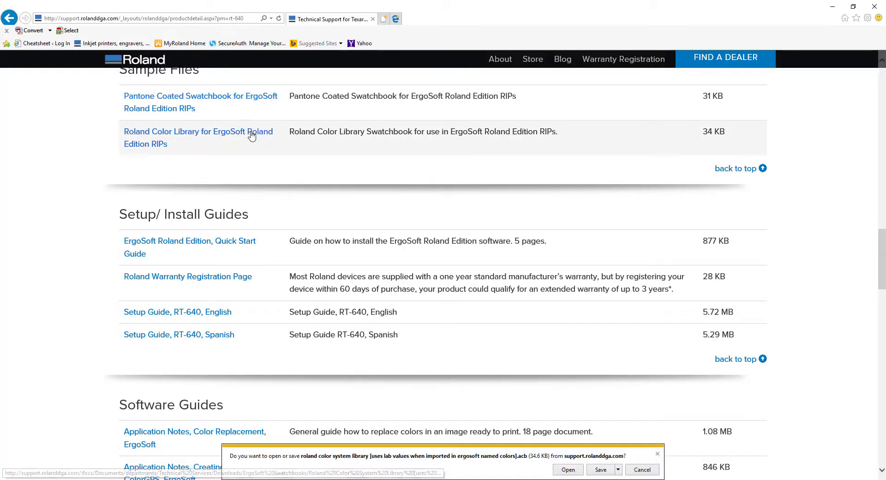
click(619, 469)
click(648, 458)
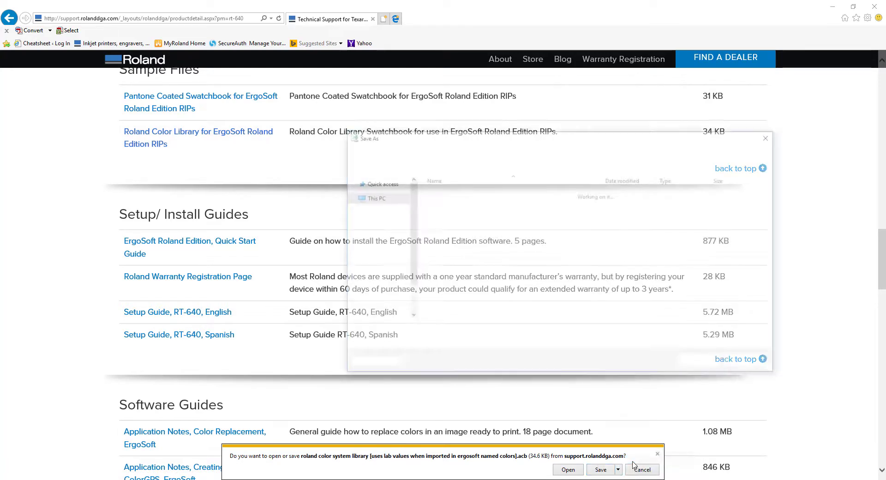
click(704, 364)
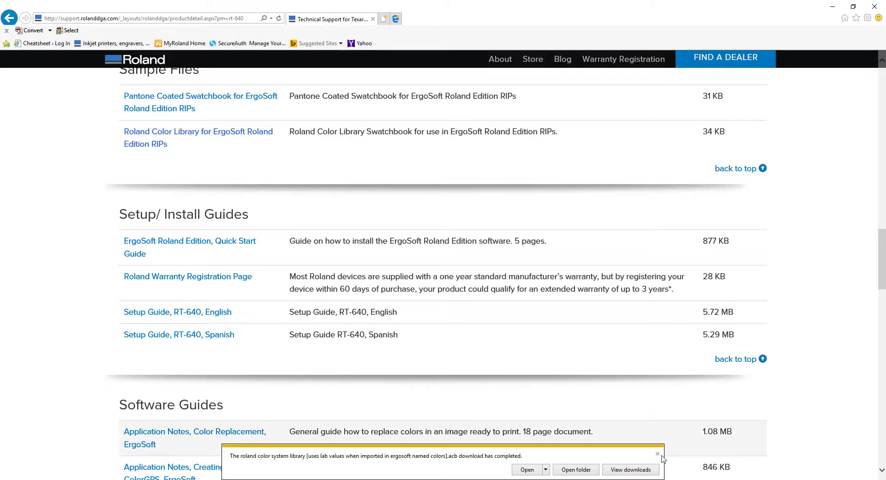
click(658, 454)
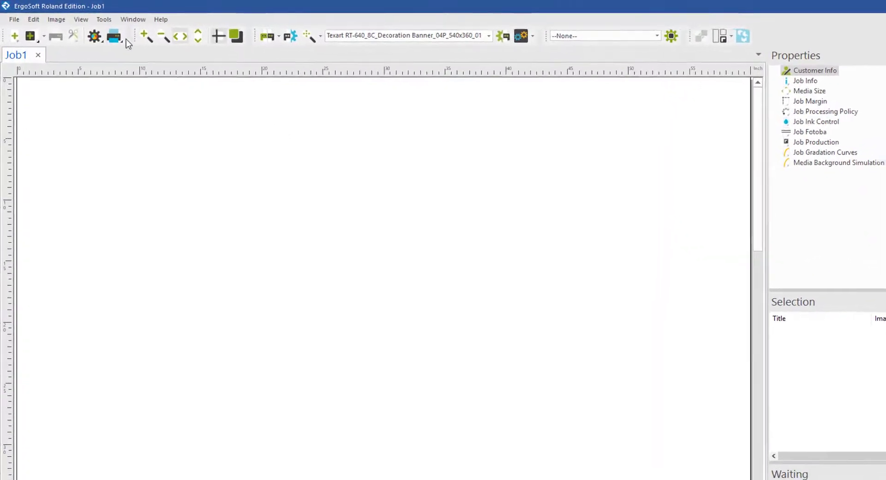
Step: From Tools > Color & Special Features > Named Colors, import the 'pantone+ solid coated' color book
click(95, 18)
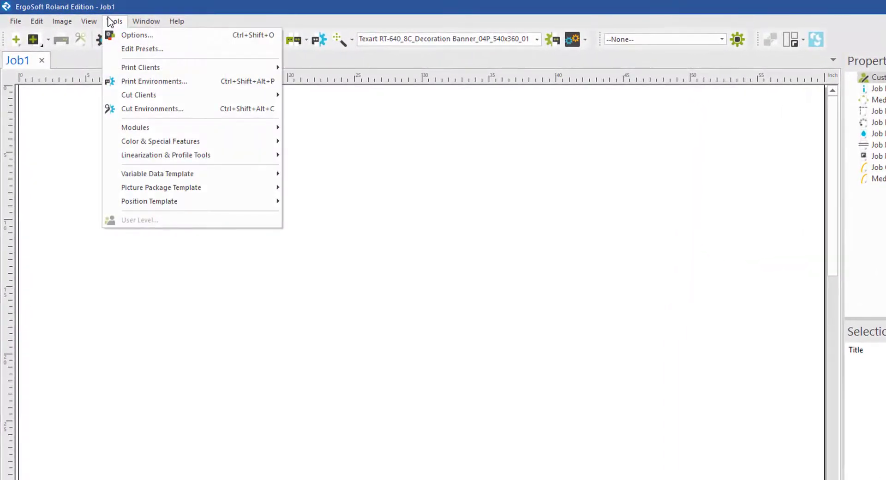
mouse_move(220, 145)
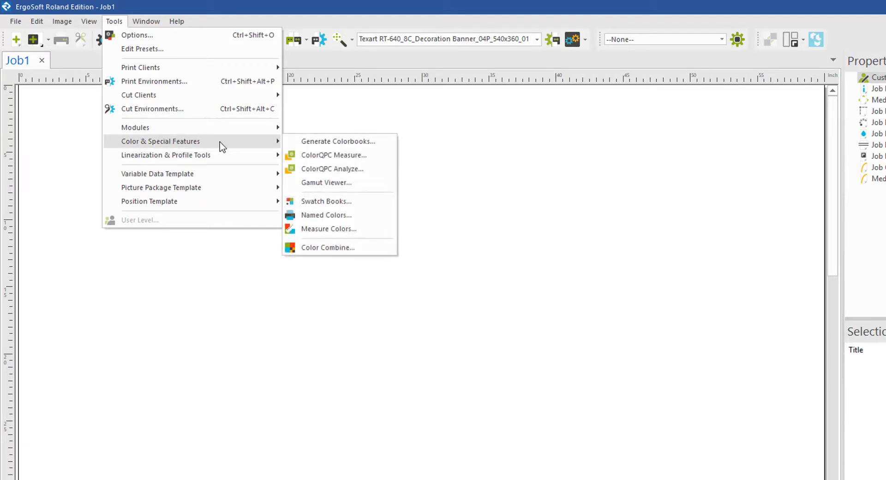
click(324, 215)
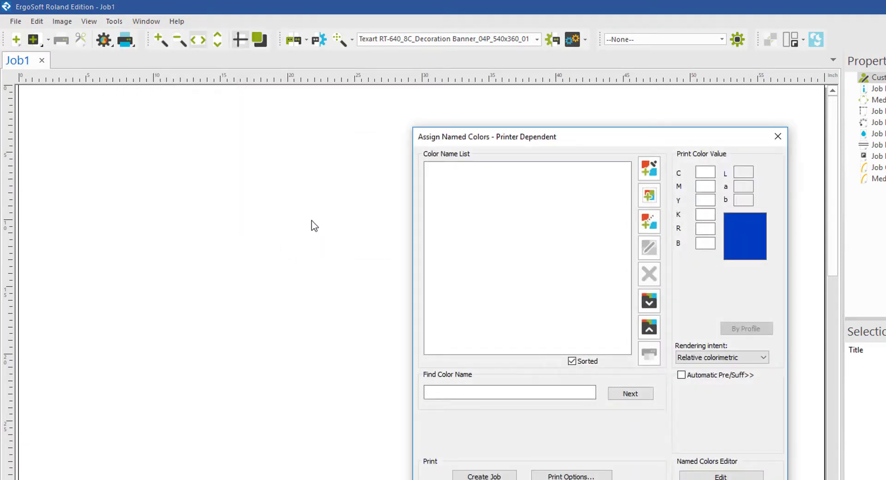
click(650, 302)
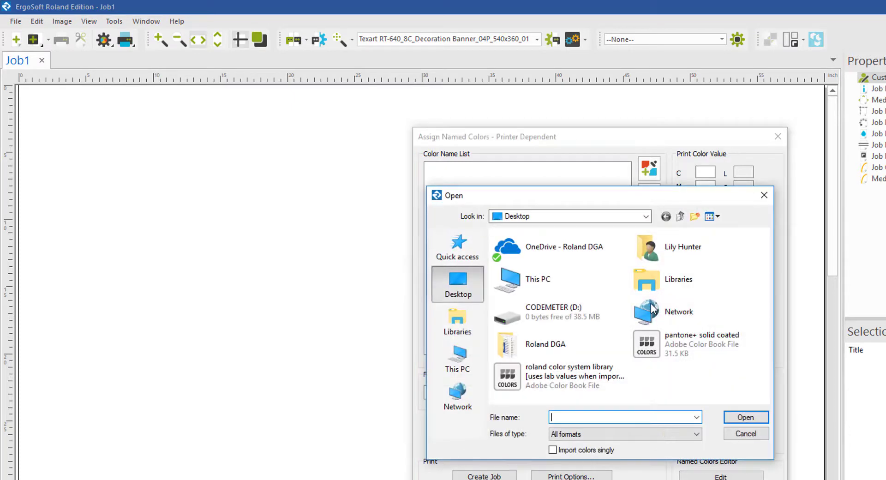
click(689, 354)
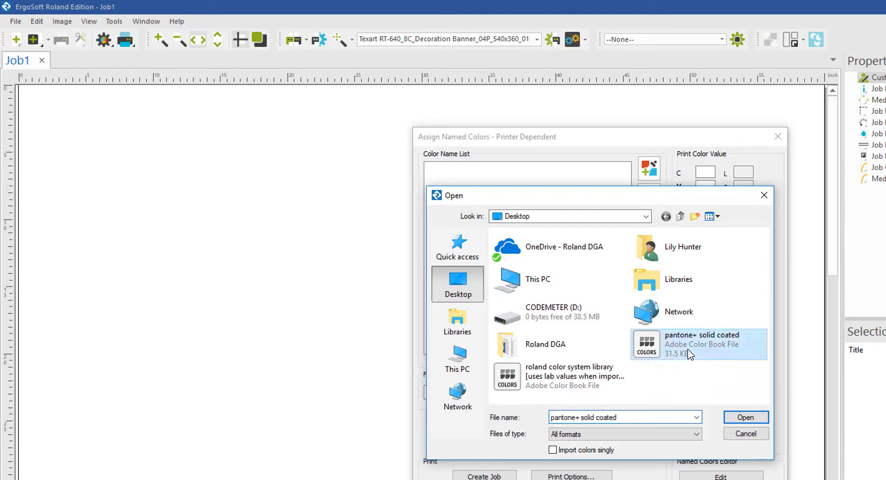
click(750, 418)
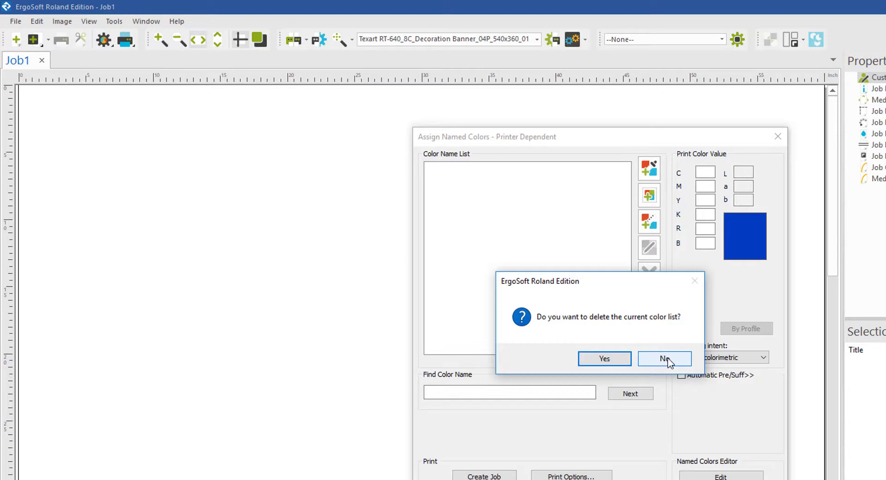
Step: Keep the list for the Pantone colors, add the Roland color system library too, then close Assign Named Colors
click(667, 358)
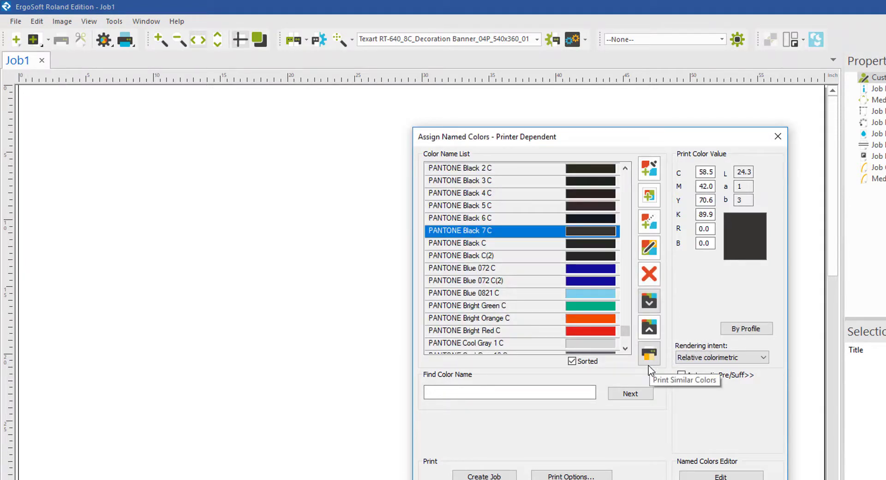
click(649, 301)
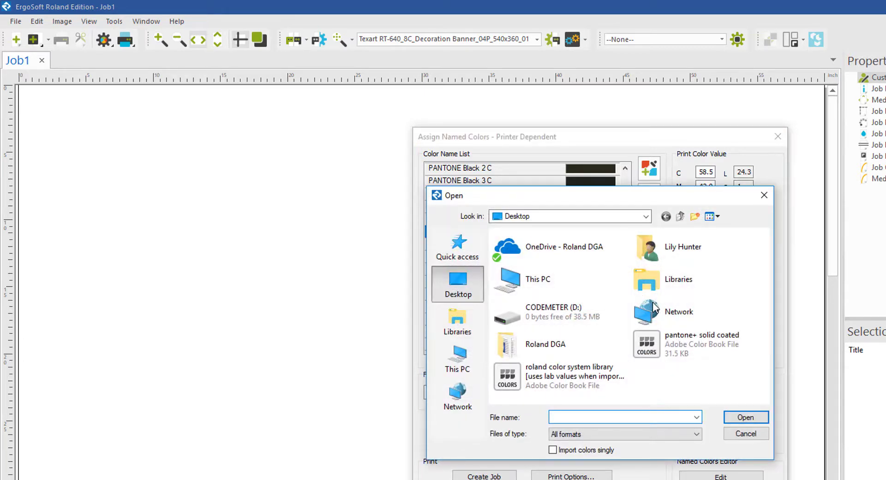
click(575, 376)
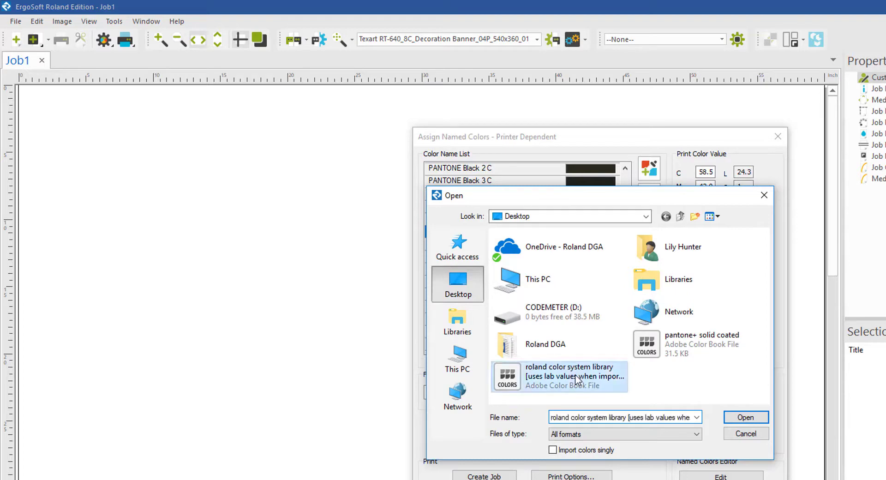
click(745, 417)
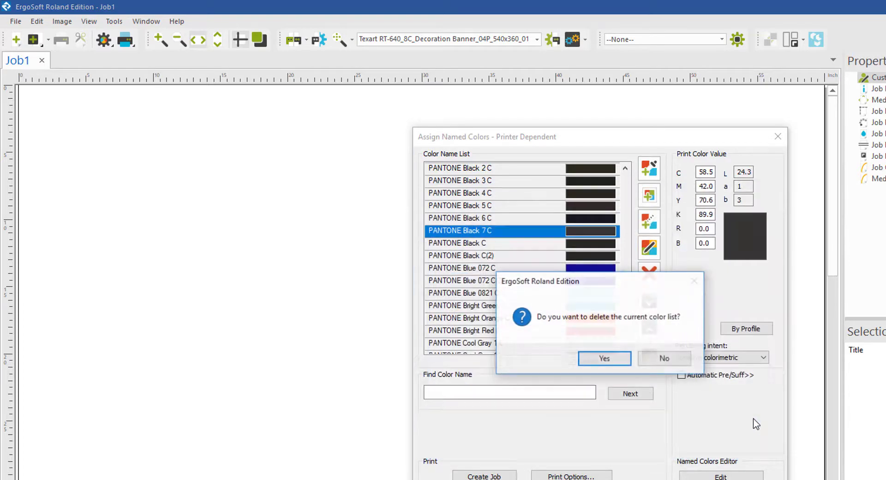
click(665, 359)
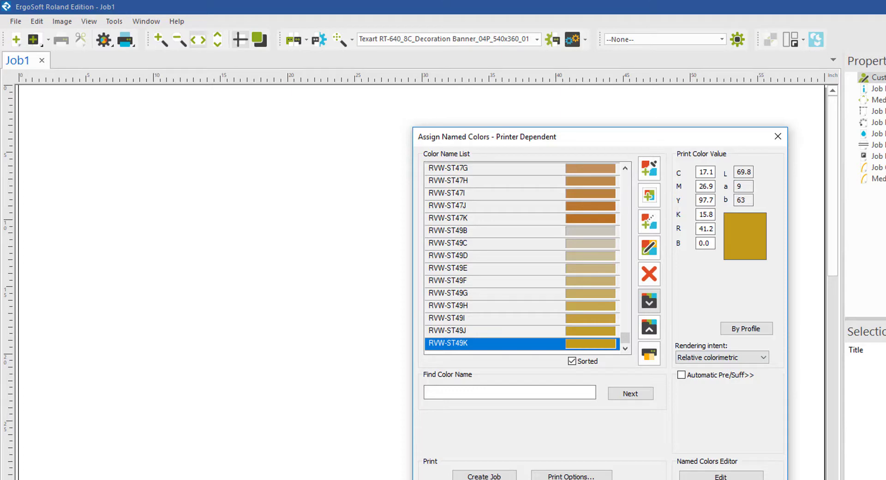
key(Escape)
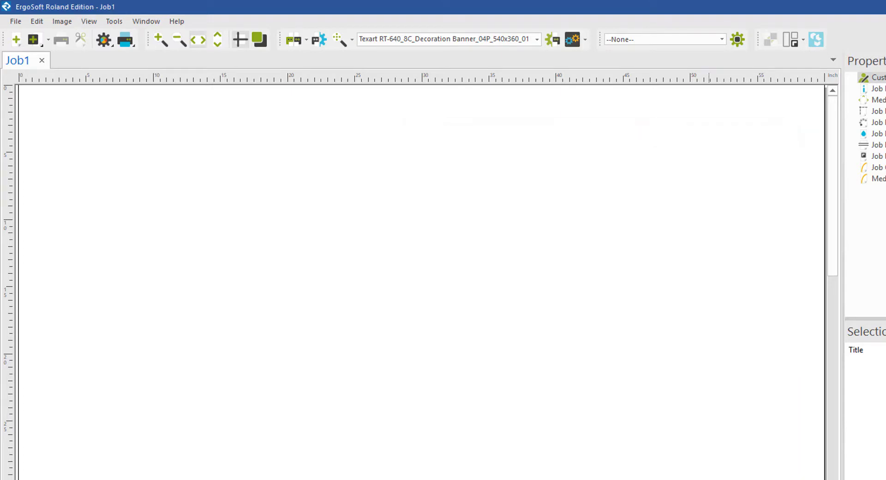
Step: Import the golftowel 2b_FINAL PDF from the Desktop as a new job
click(35, 40)
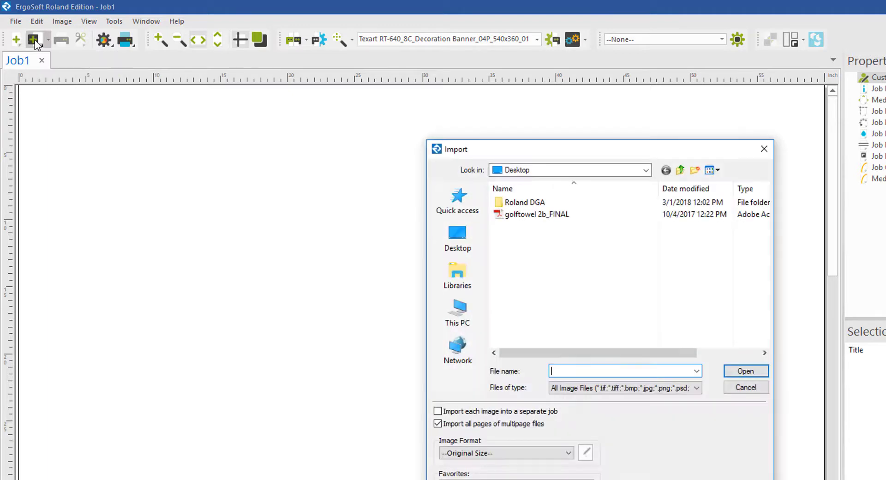
click(530, 215)
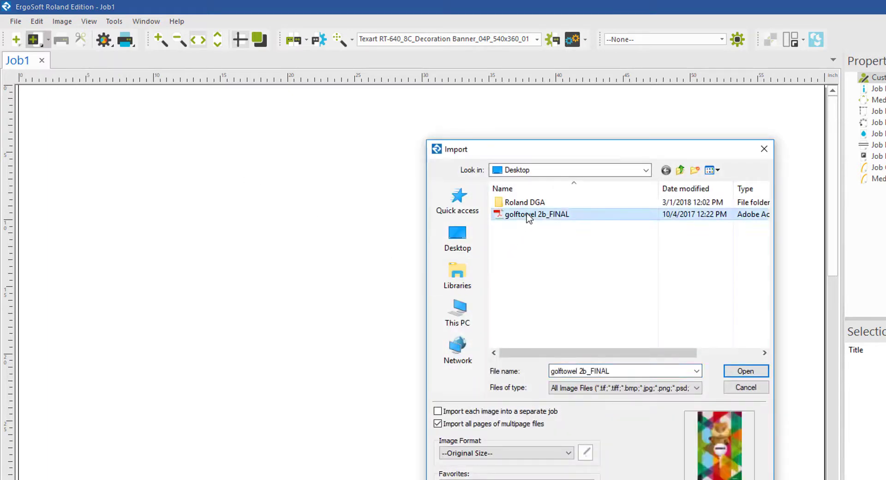
click(753, 372)
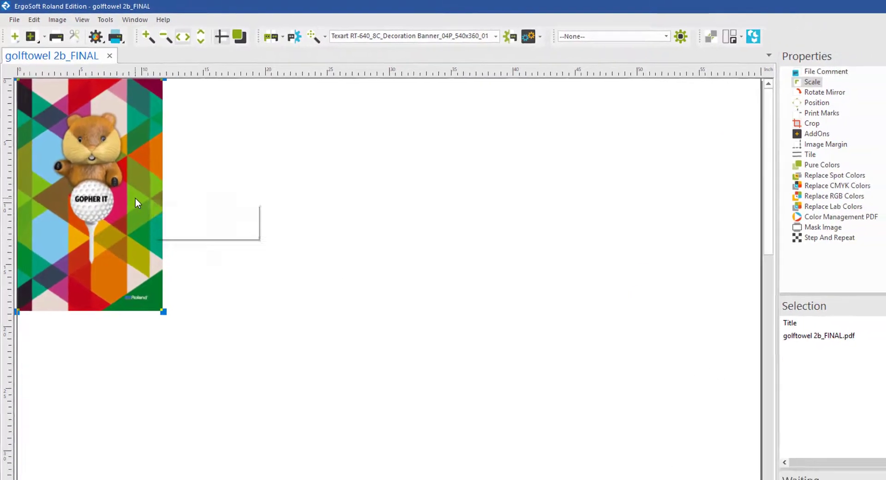
right_click(135, 198)
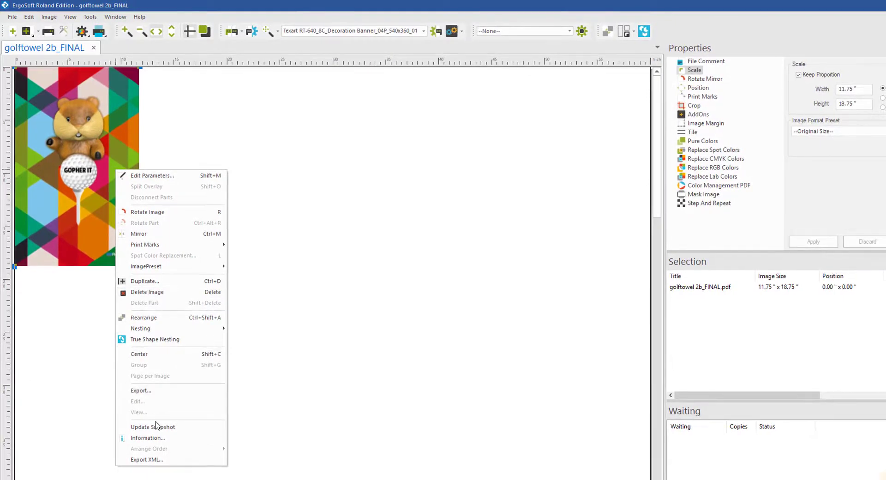
click(159, 438)
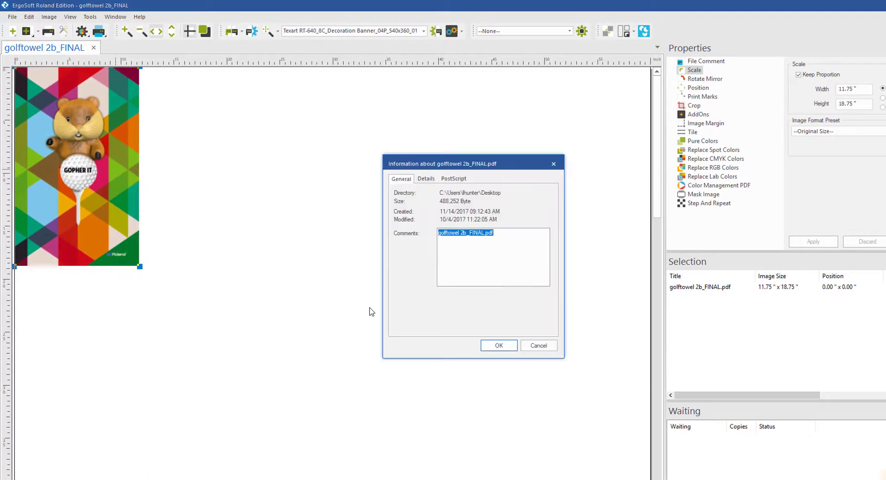
click(462, 179)
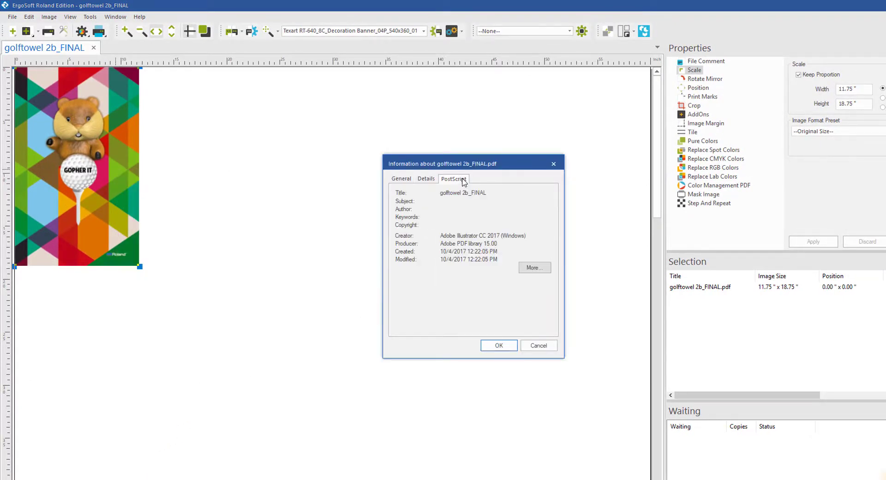
click(531, 269)
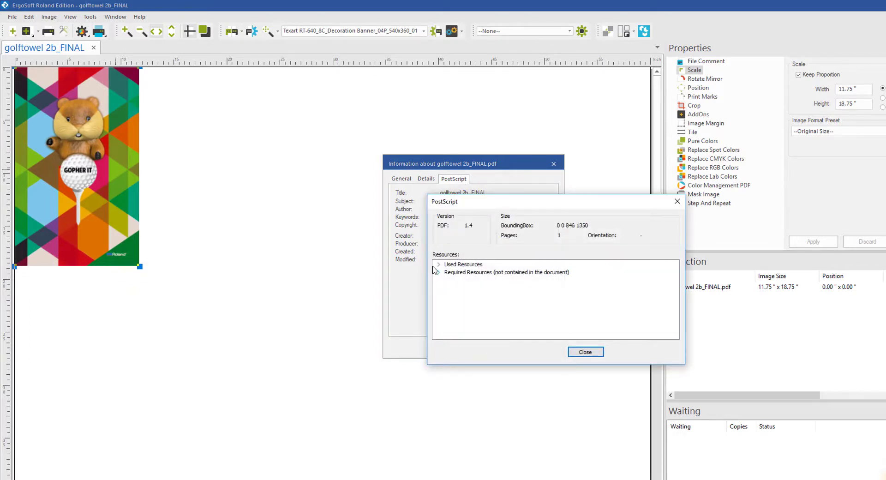
click(439, 265)
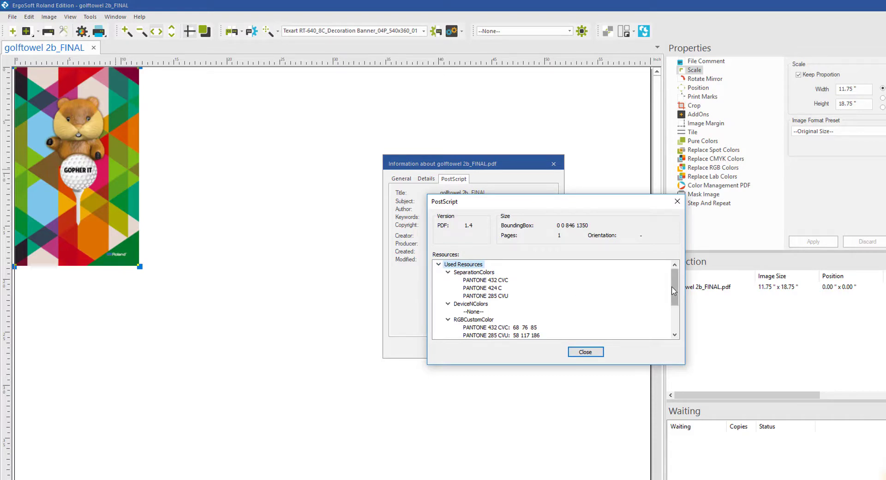
drag(673, 286, 678, 317)
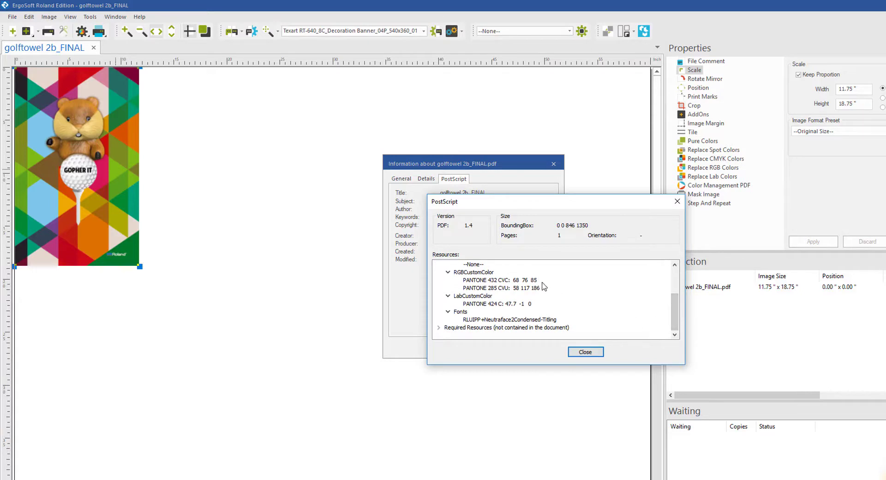
click(587, 352)
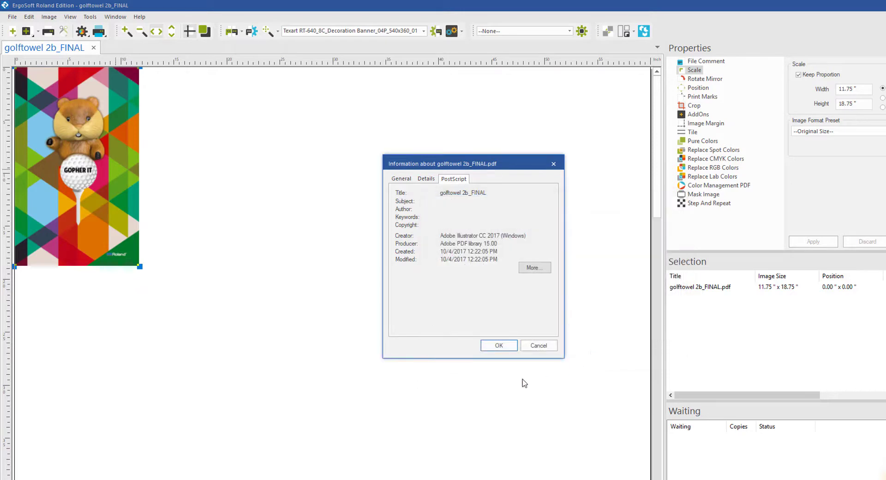
click(503, 354)
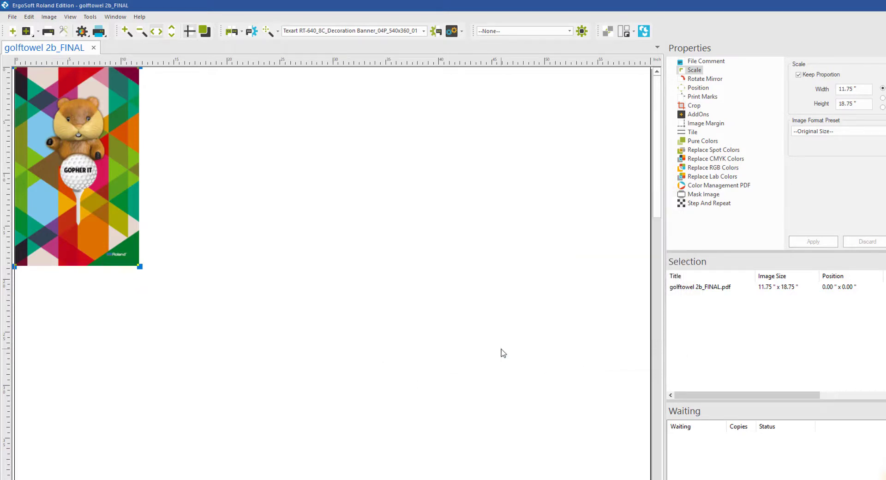